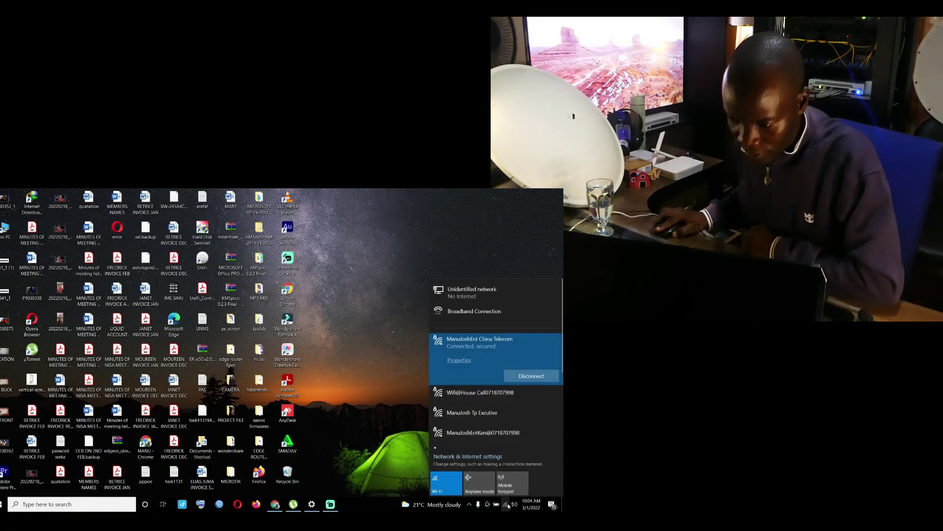
Open the Ethernet adapter's Properties from Network & Internet's adapter options.
click(468, 457)
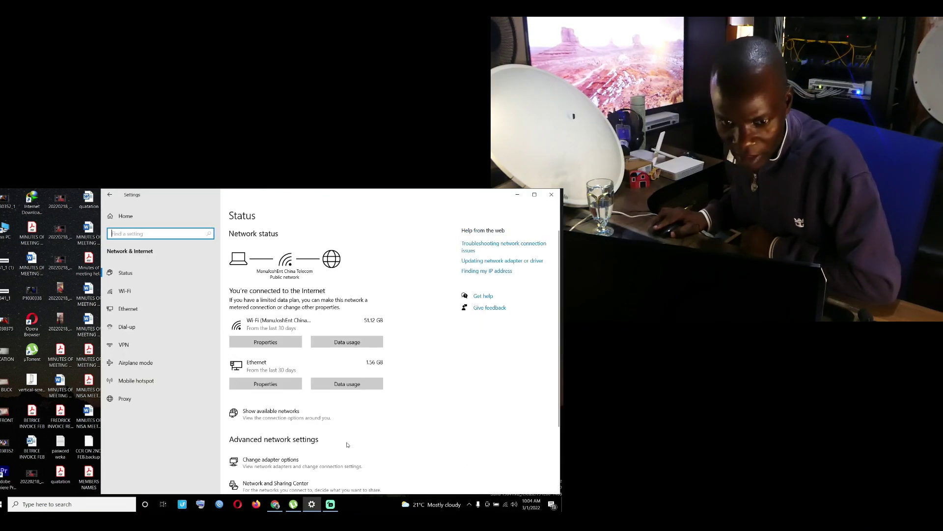
scroll(346, 445, down, 3)
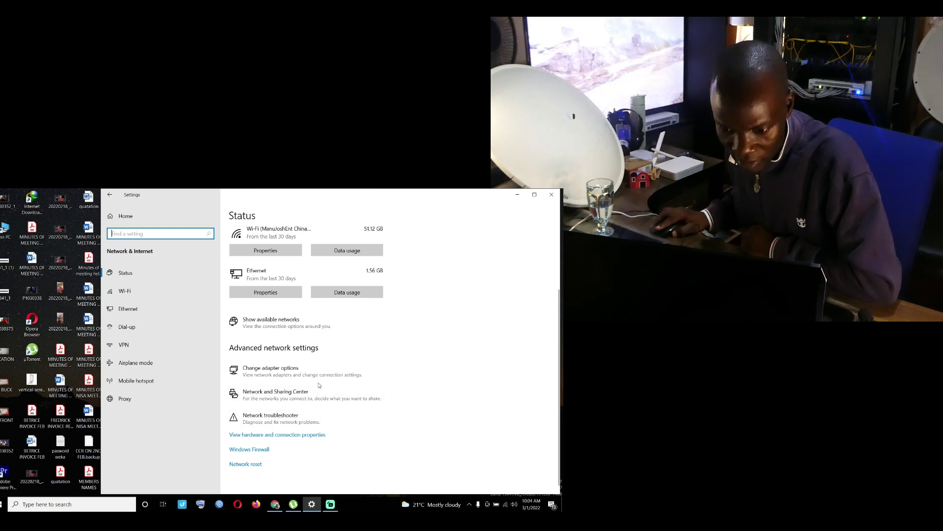
click(318, 374)
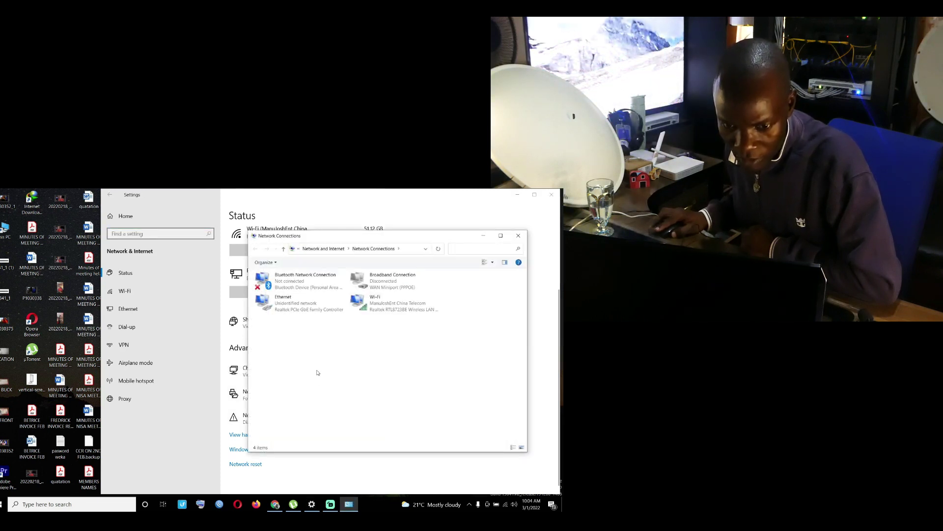
click(282, 300)
right_click(283, 300)
click(309, 372)
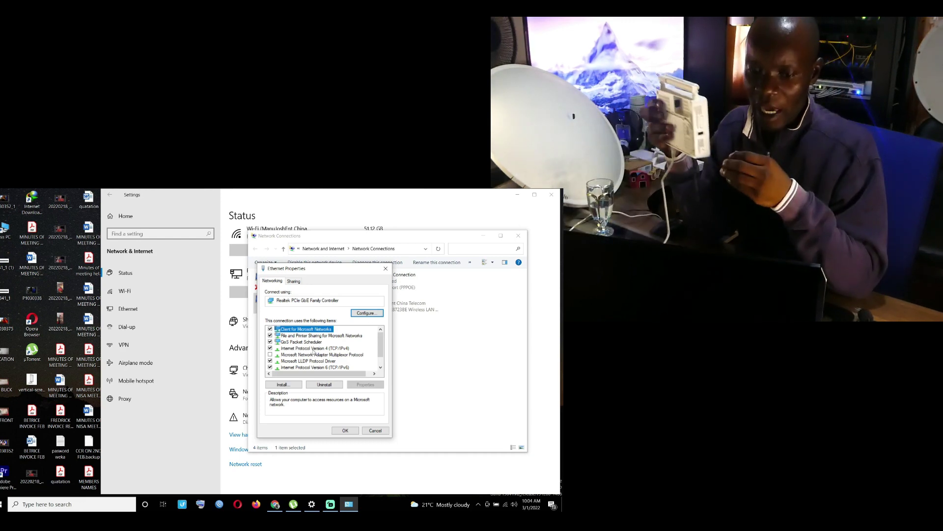
Set Ethernet IPv4 to static 192.168.100.100, mask 255.255.255.0, and dismiss diagnostics.
double_click(315, 348)
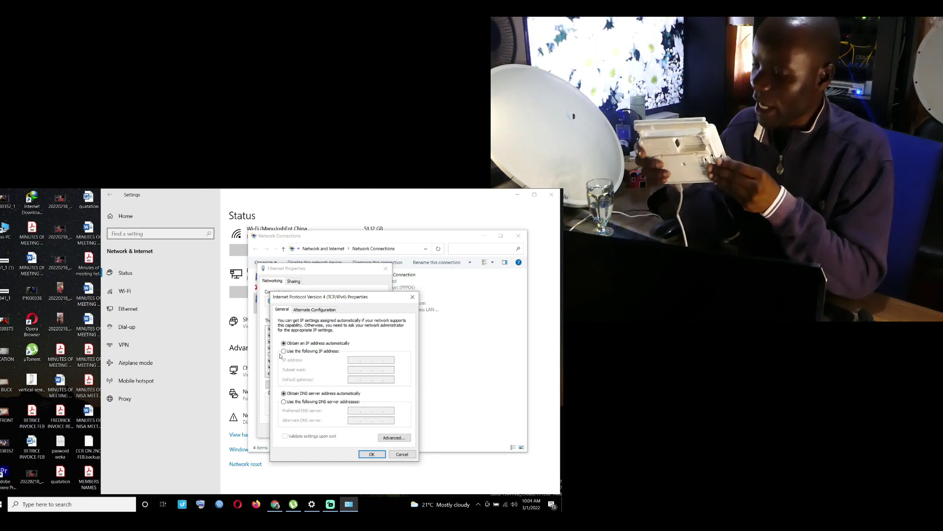
click(284, 351)
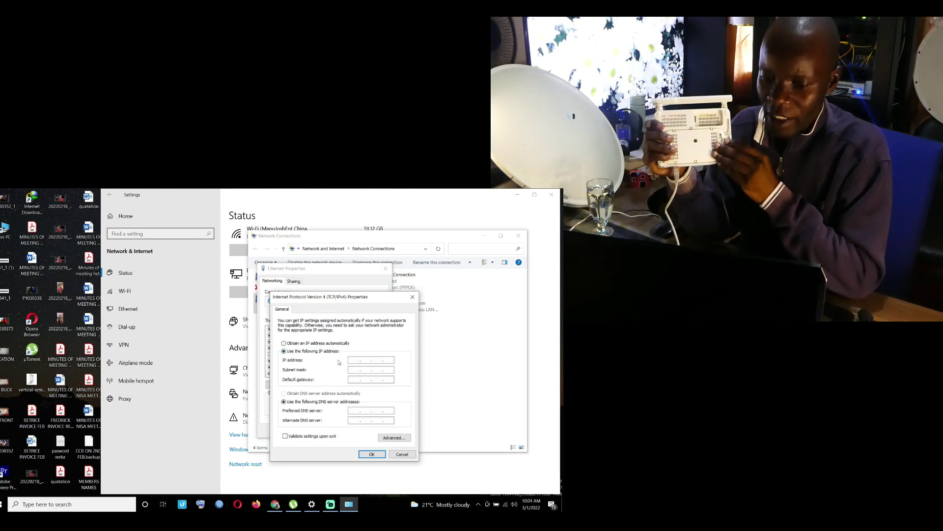
click(365, 357)
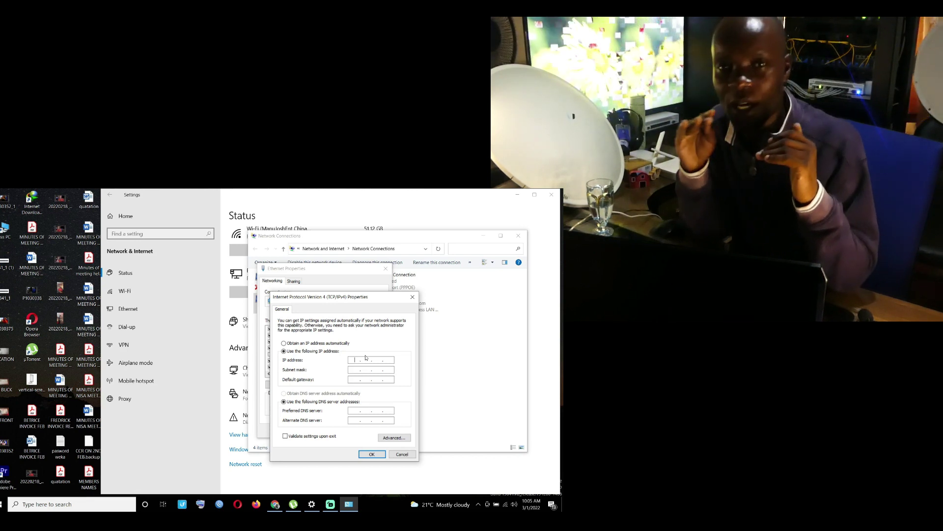
text(1)
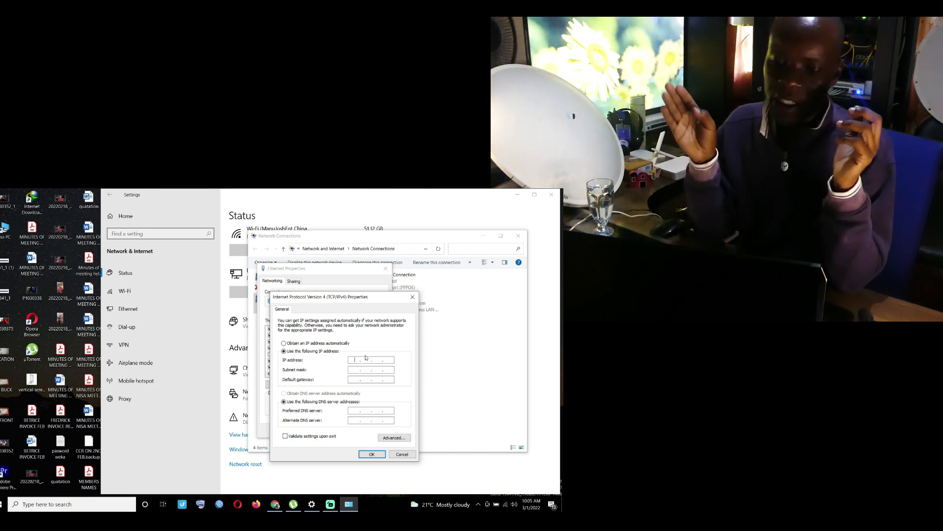
text(92 . )
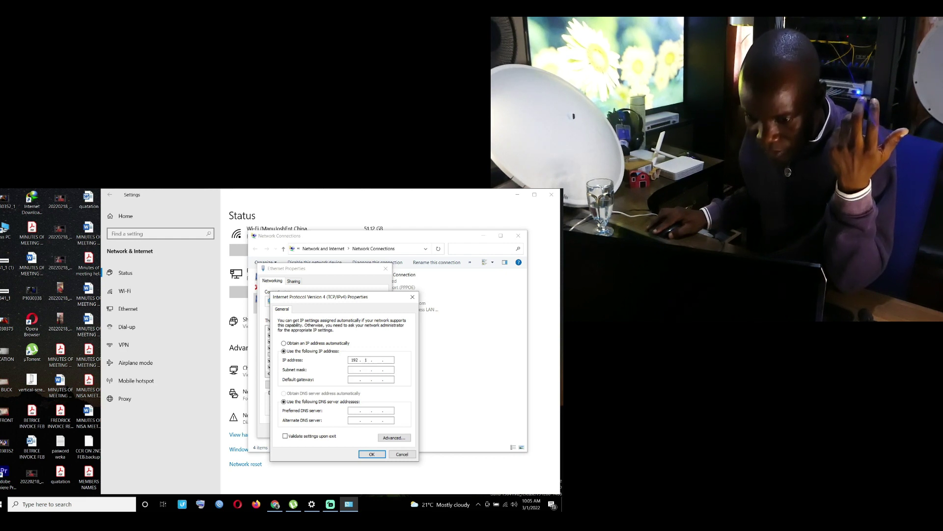
text(1)
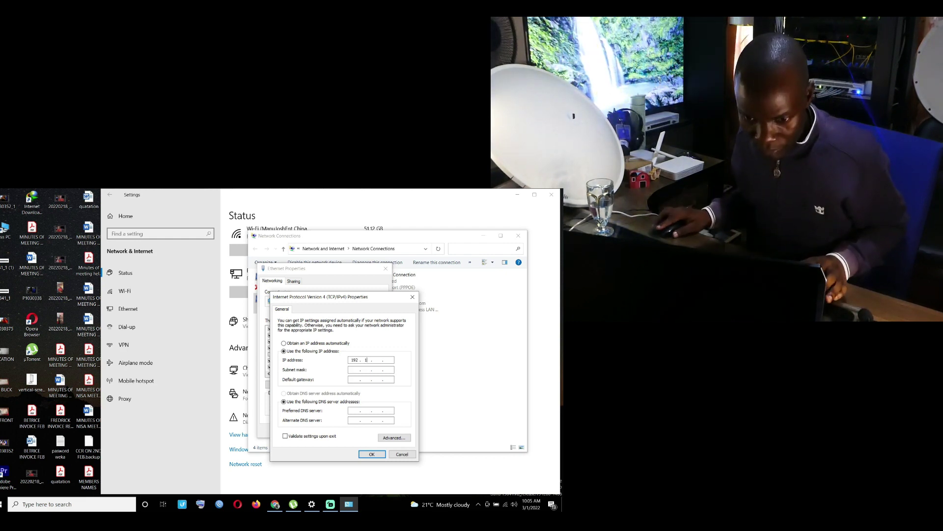
text(68)
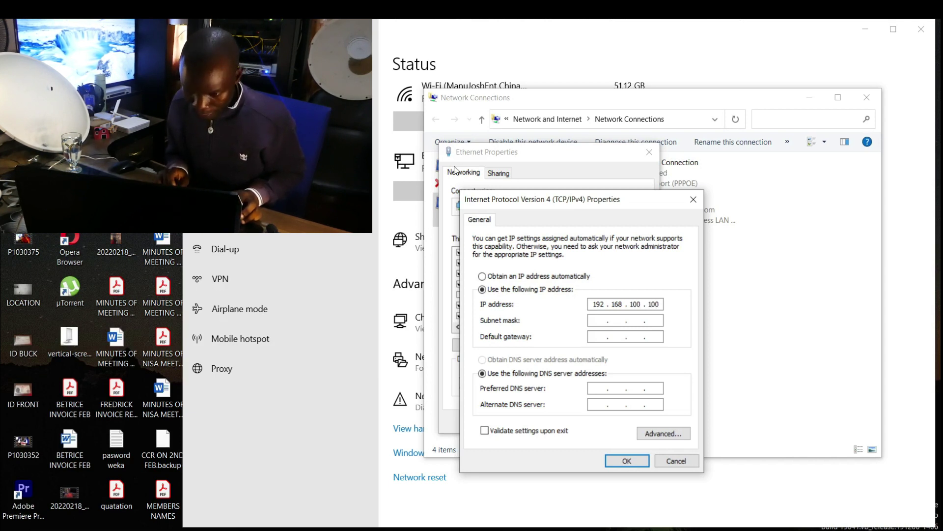
click(597, 320)
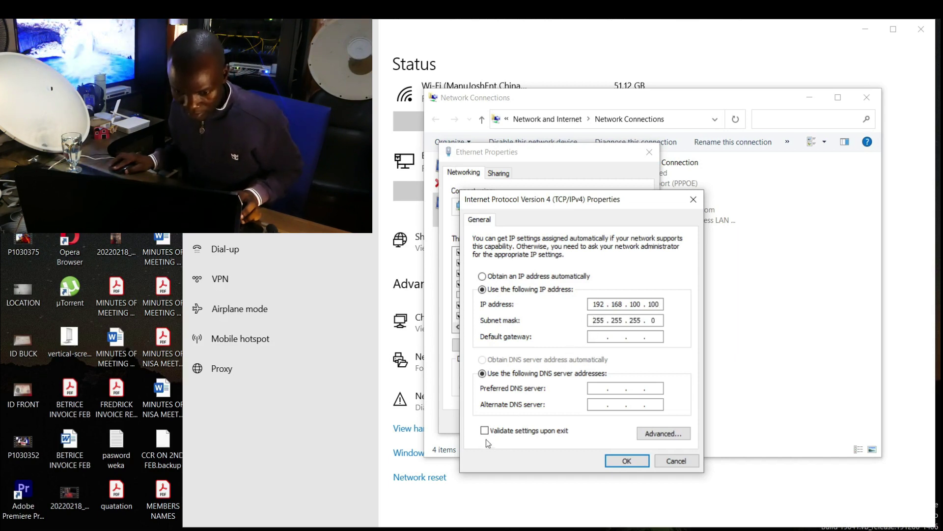
click(626, 464)
click(581, 423)
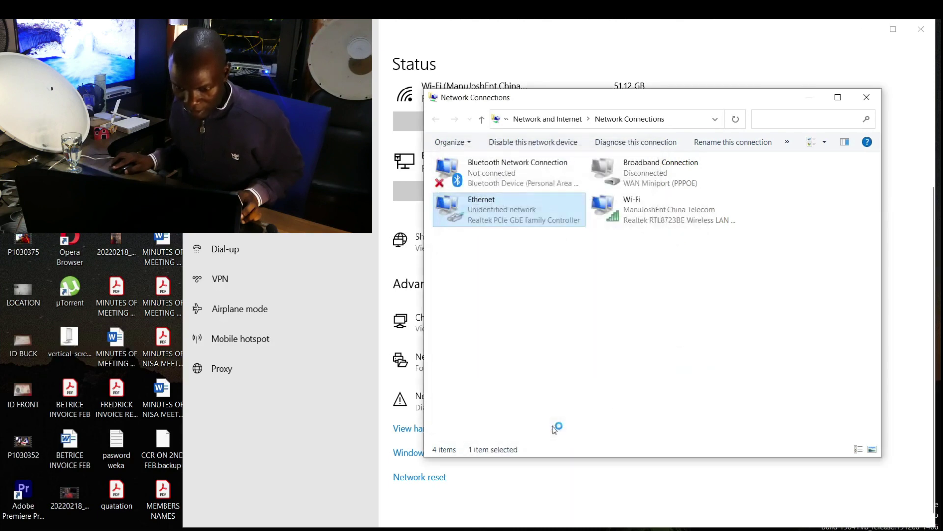
click(614, 398)
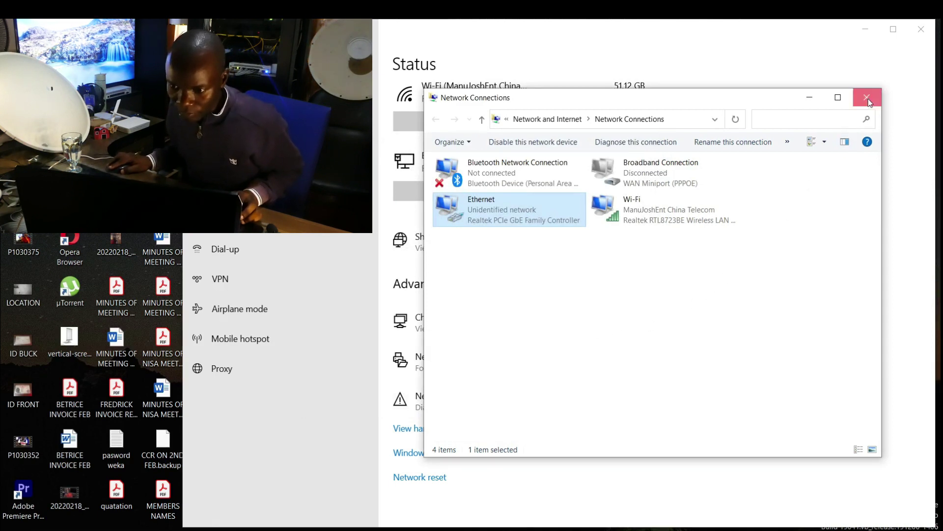
Close the network windows and load 192.168.100.1 in Microsoft Edge.
click(868, 102)
click(923, 30)
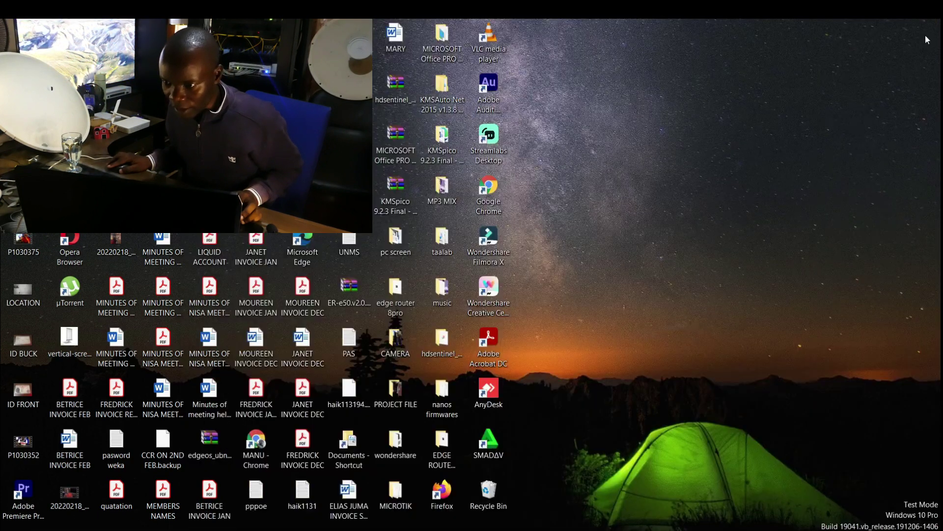
click(303, 260)
double_click(303, 260)
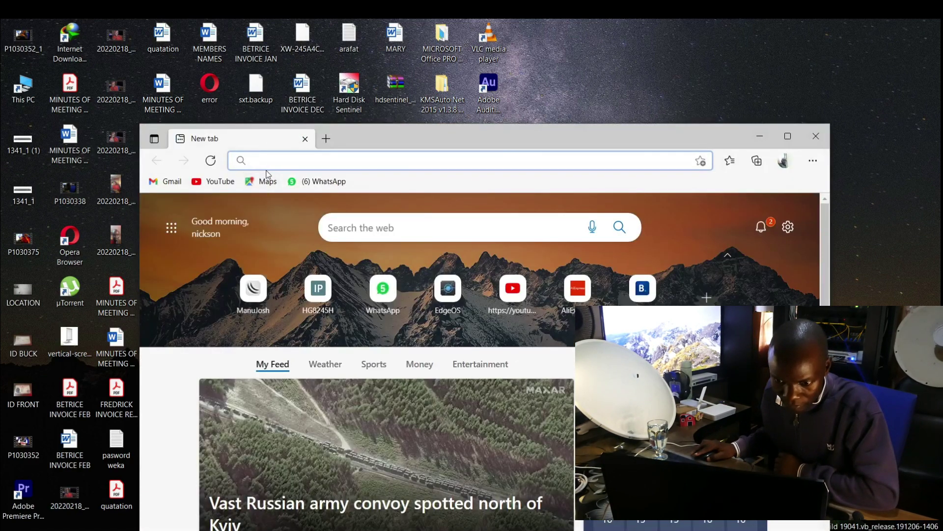
click(266, 164)
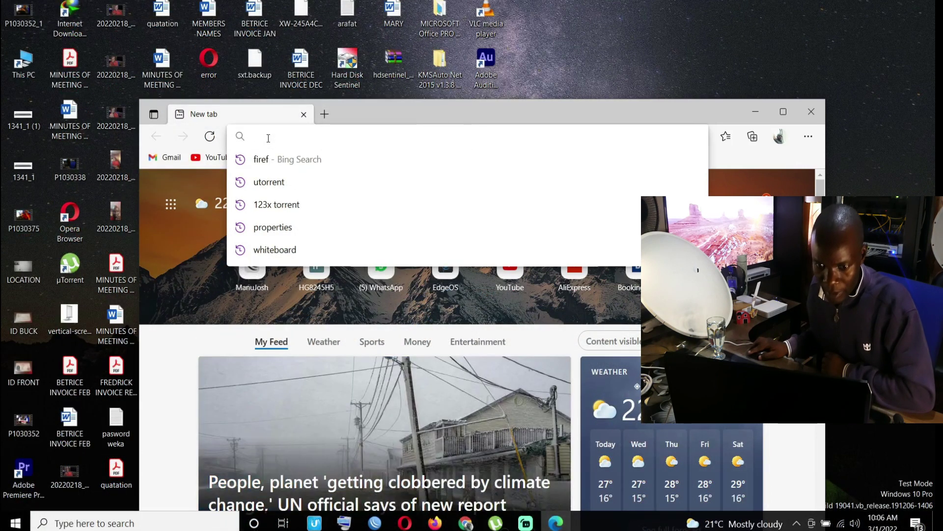
text(19)
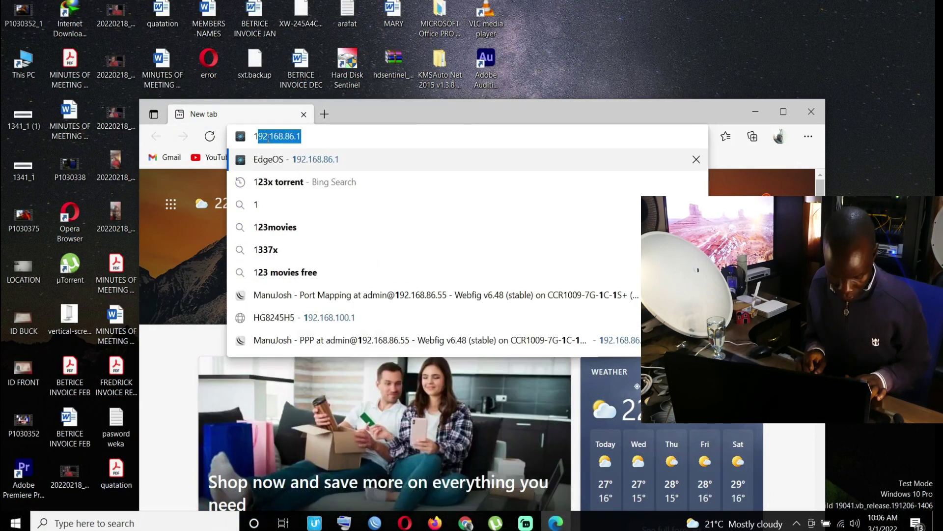
text(2.)
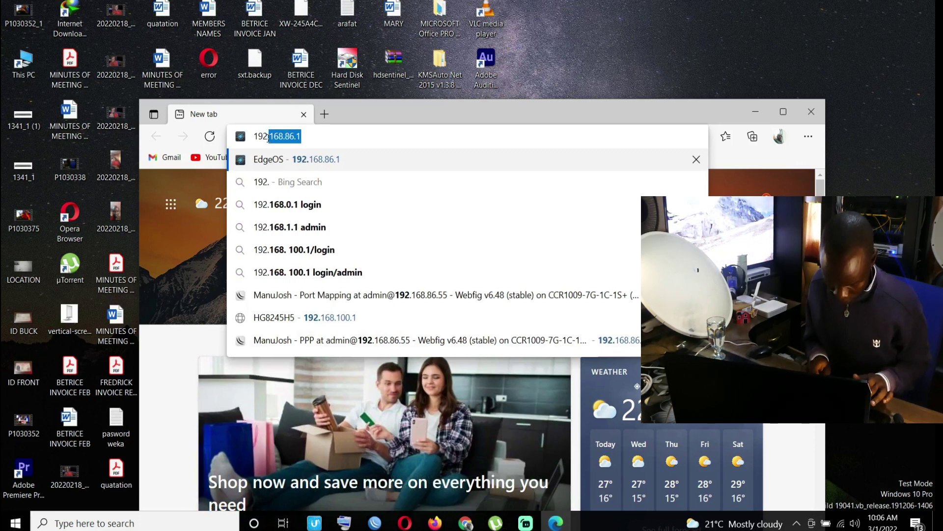
text(168.)
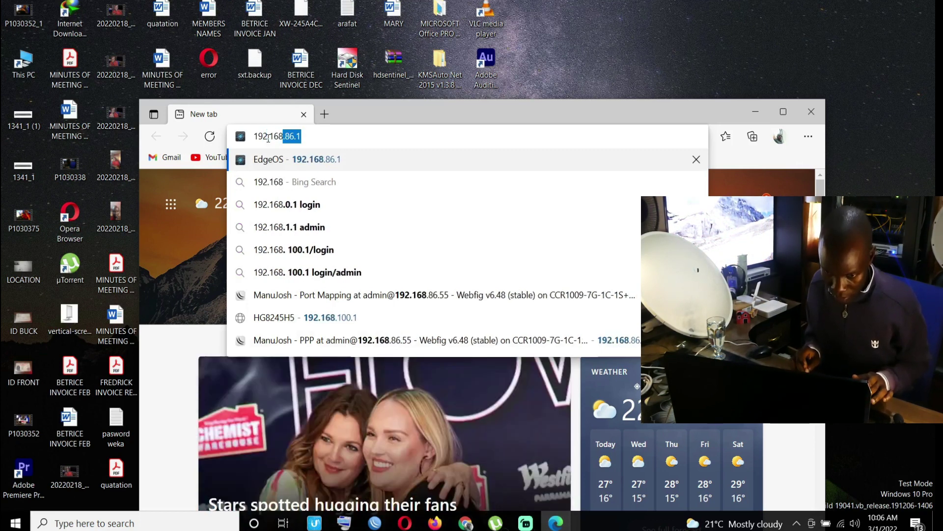
text(100)
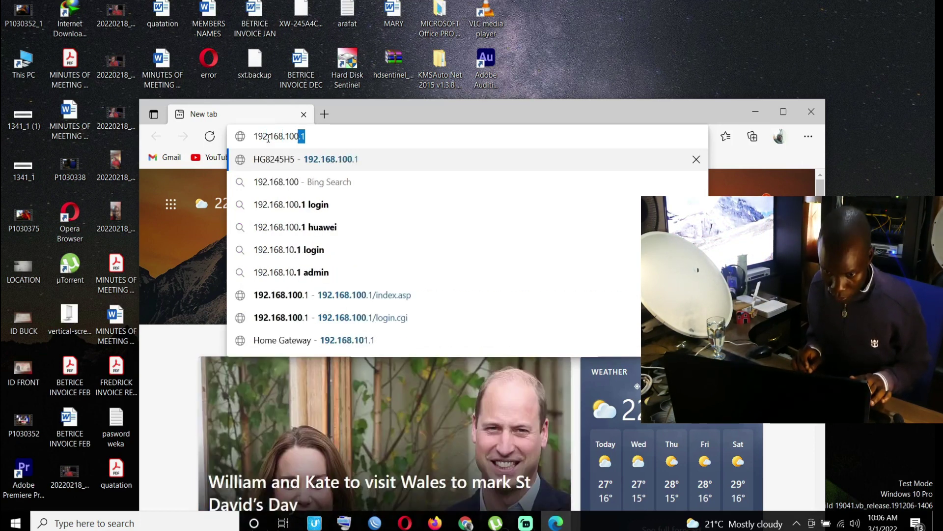
text(.1)
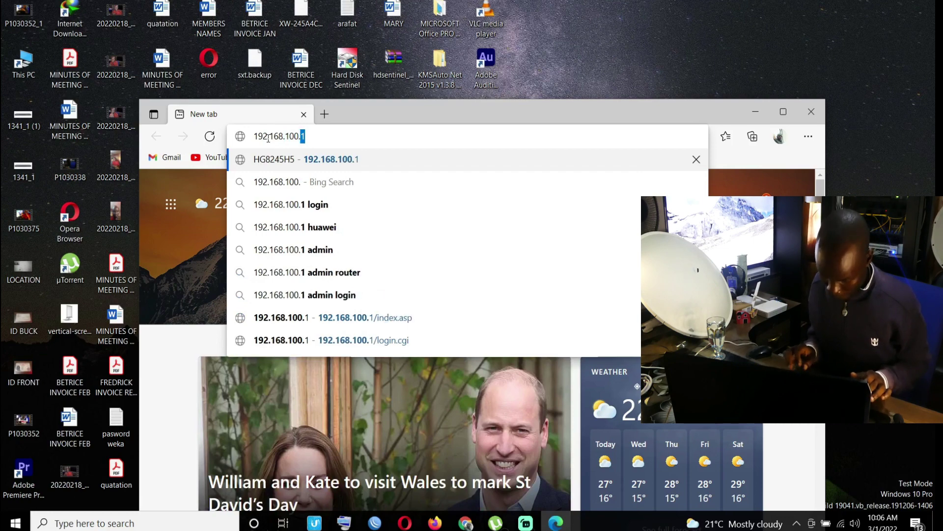
key(Return)
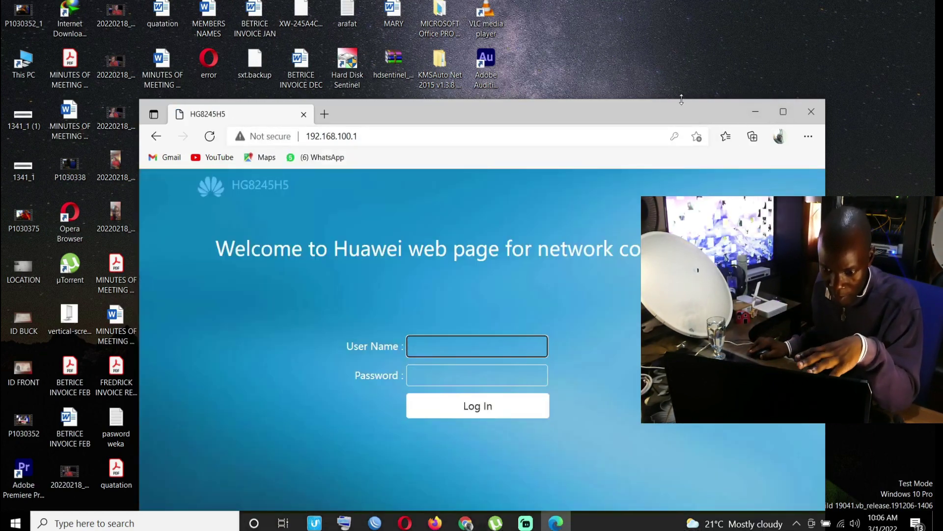
Fill the login form from Edge's saved administrator entry and log in to the router.
drag(670, 108, 647, 22)
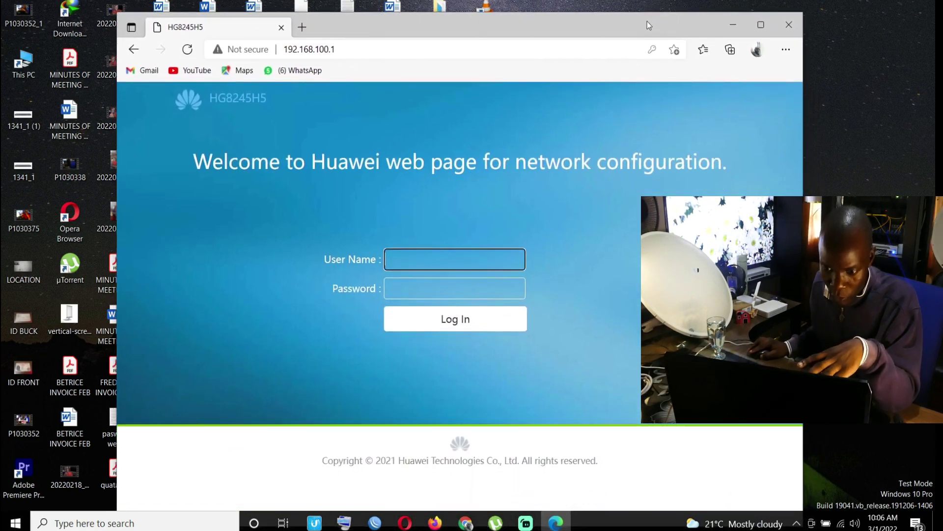
click(396, 264)
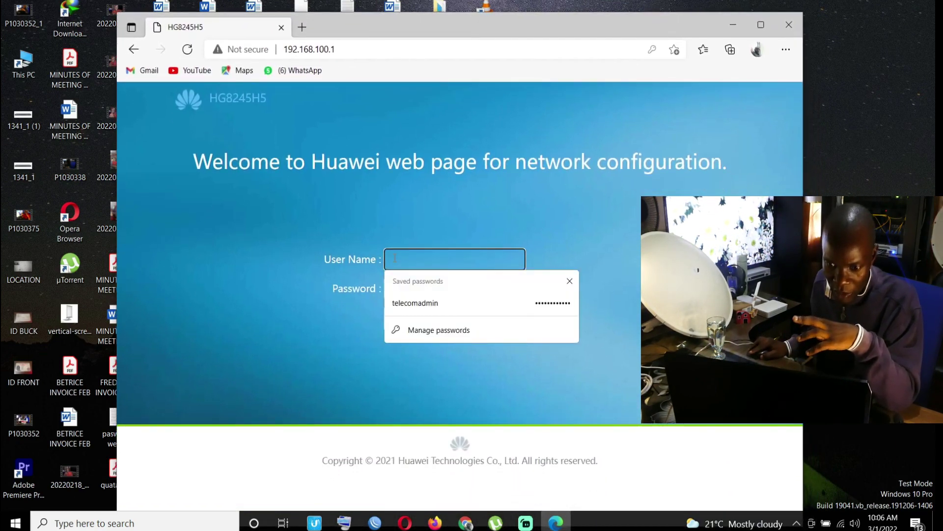
click(216, 100)
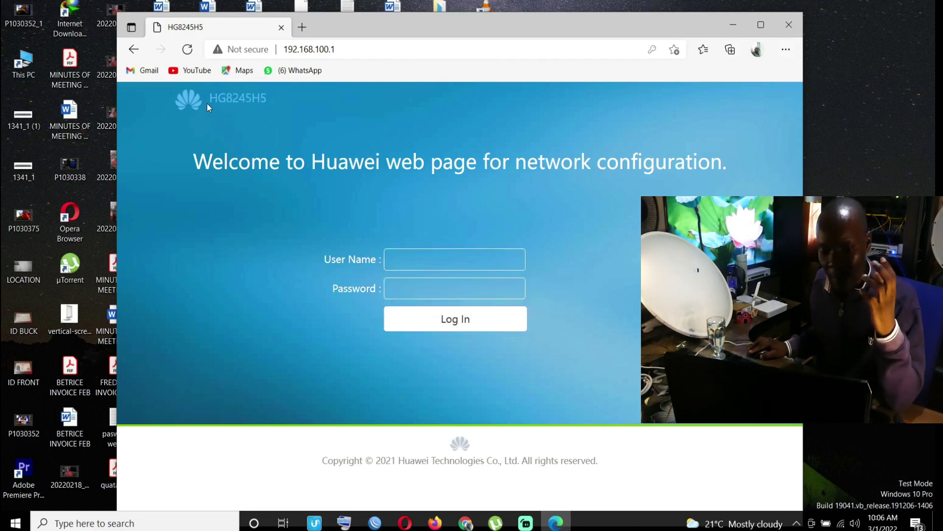
click(419, 265)
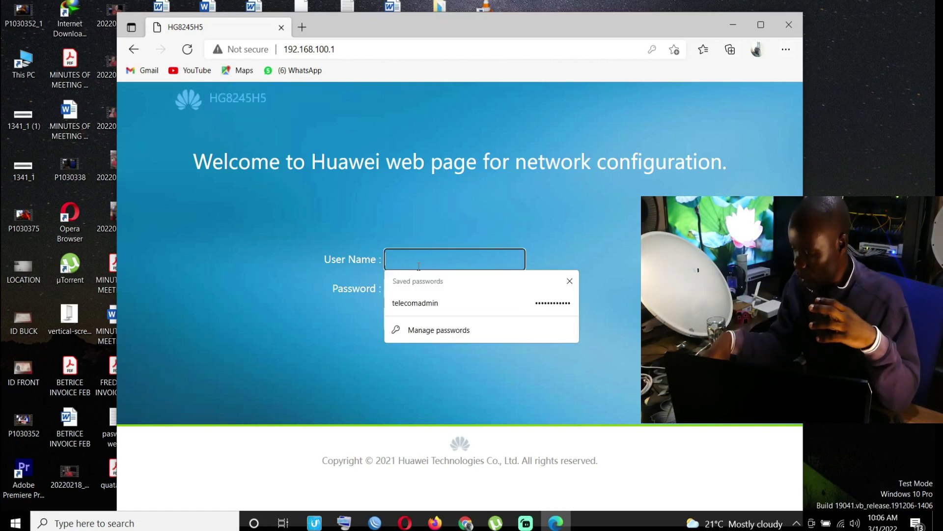
click(427, 303)
click(452, 326)
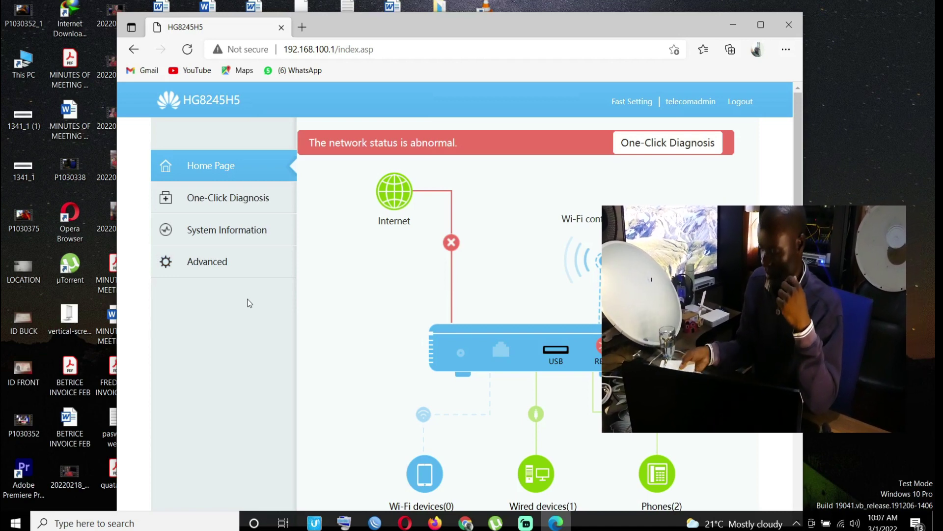
Under Advanced > LAN > Layer 2/3 Port, tick LAN1, LAN2, LAN3 and LAN4 and apply.
click(200, 272)
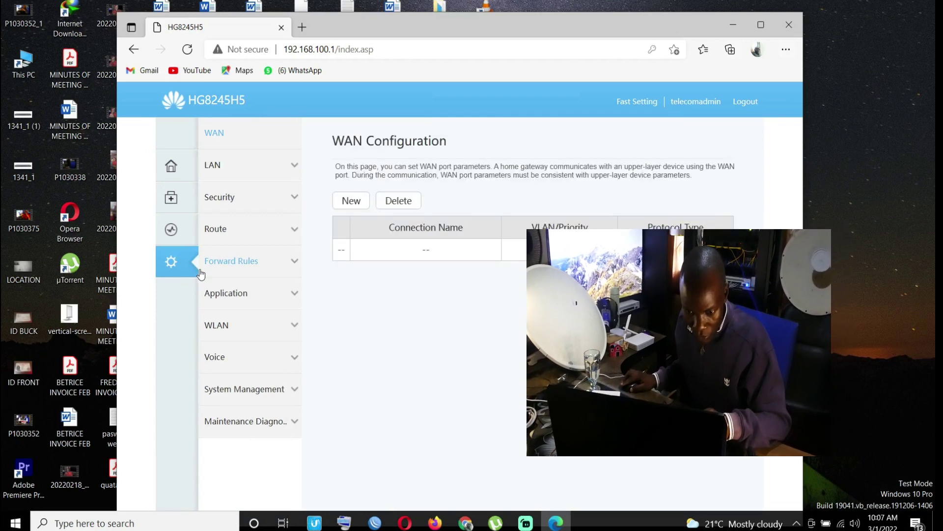
click(256, 169)
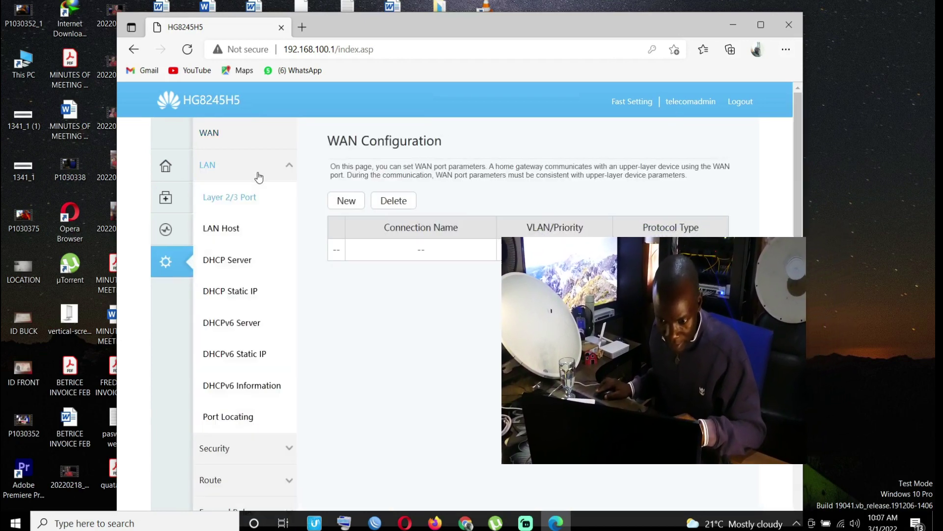
click(335, 203)
click(435, 200)
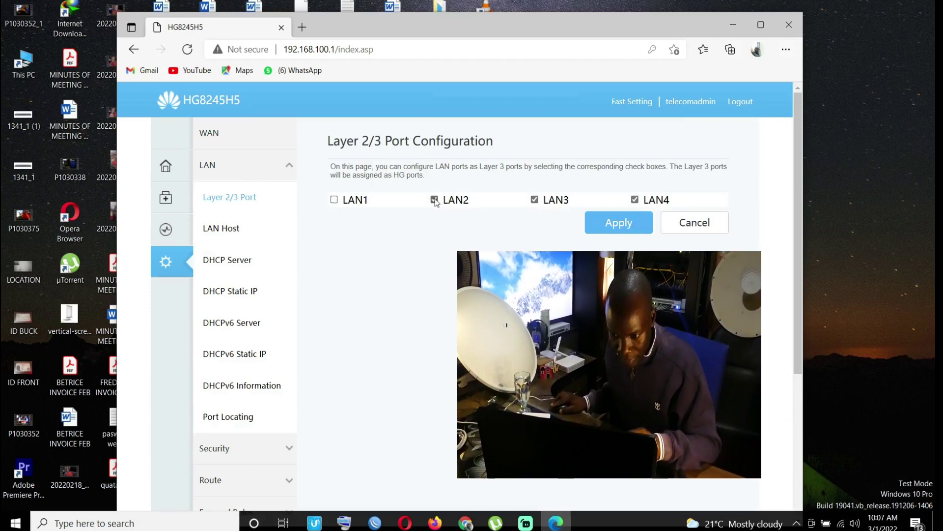
click(535, 200)
click(634, 199)
click(334, 200)
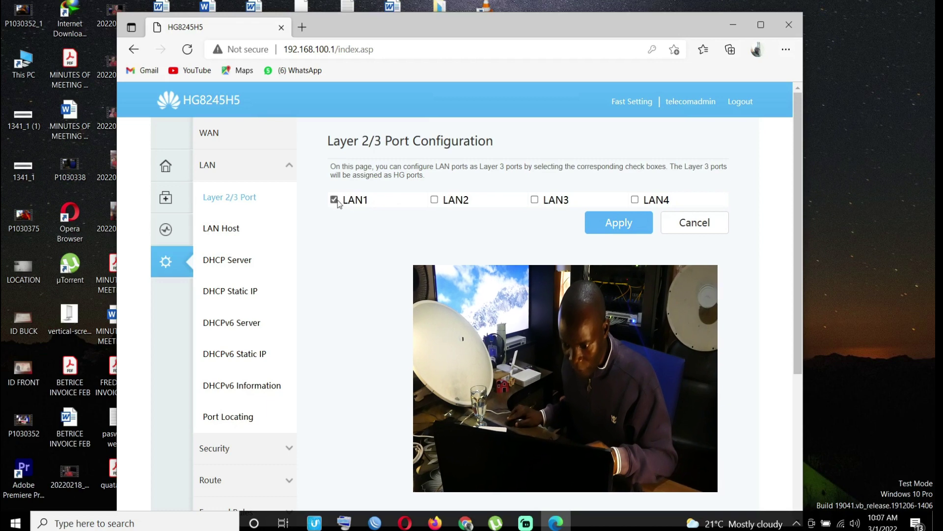
click(434, 199)
click(535, 200)
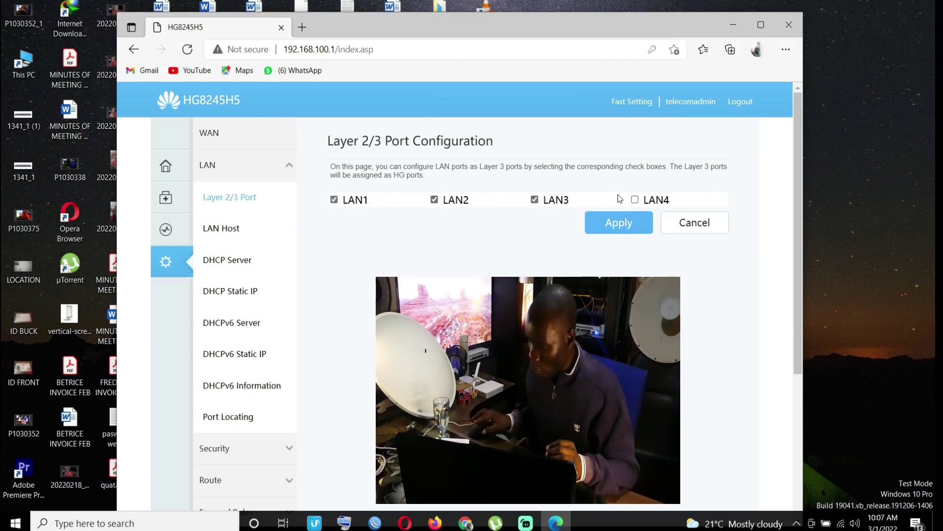
click(635, 199)
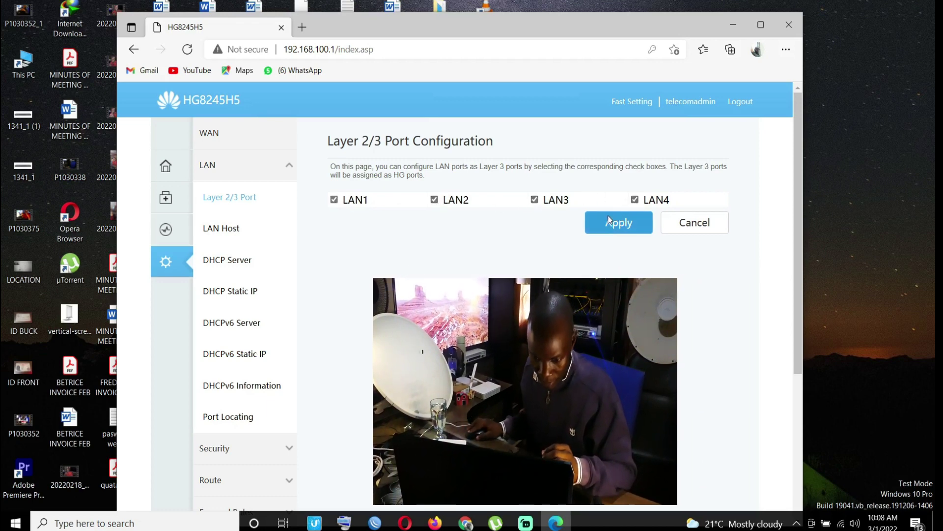
click(611, 220)
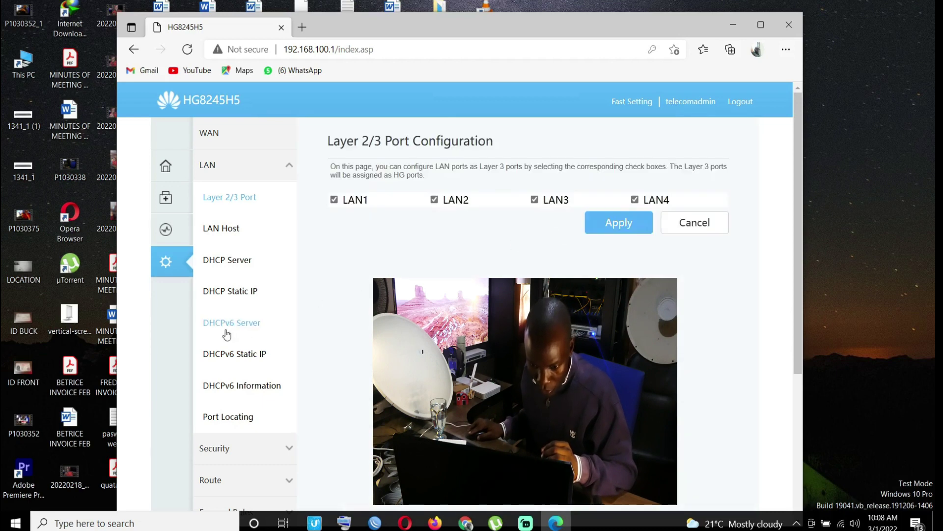
On the DHCP Server page, untick Primary DHCP Server, DHCP Relay and Option125.
click(233, 270)
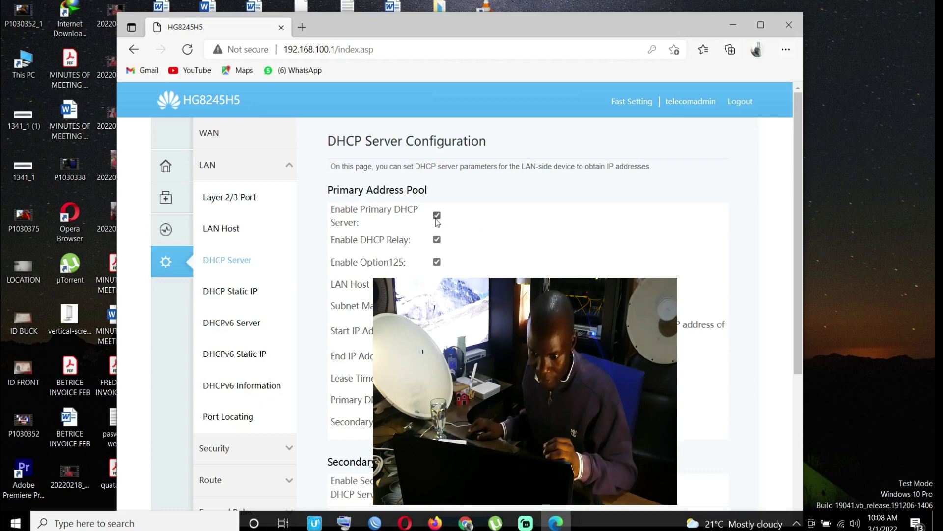
scroll(437, 226, down, 4)
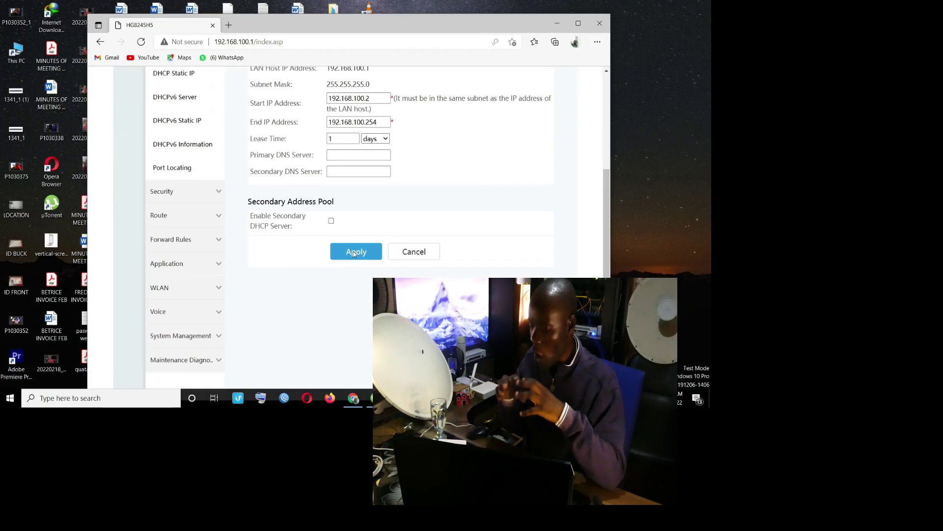
click(355, 251)
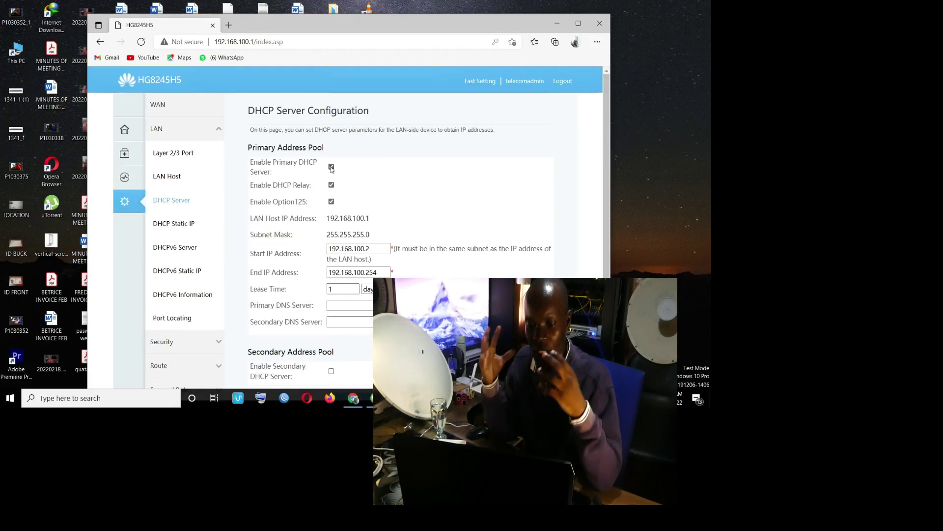
click(331, 185)
click(332, 202)
scroll(364, 288, down, 3)
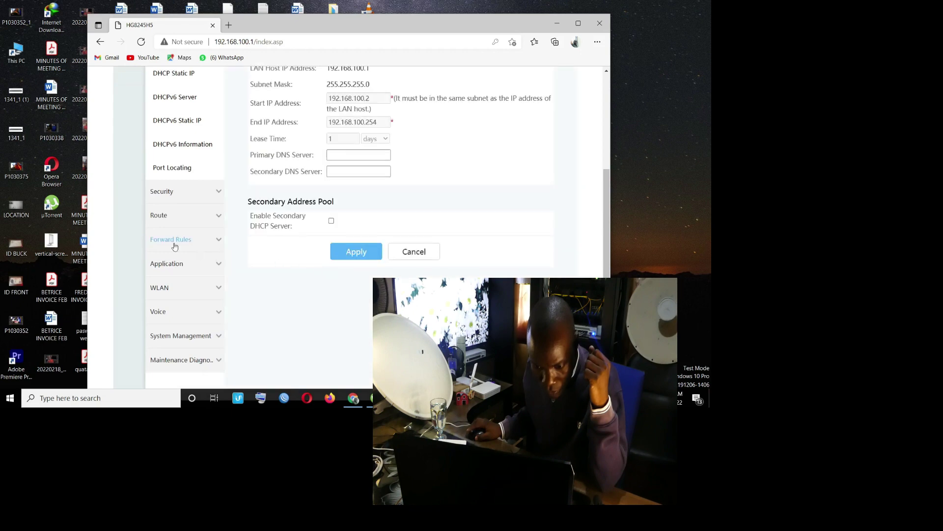
scroll(155, 241, up, 3)
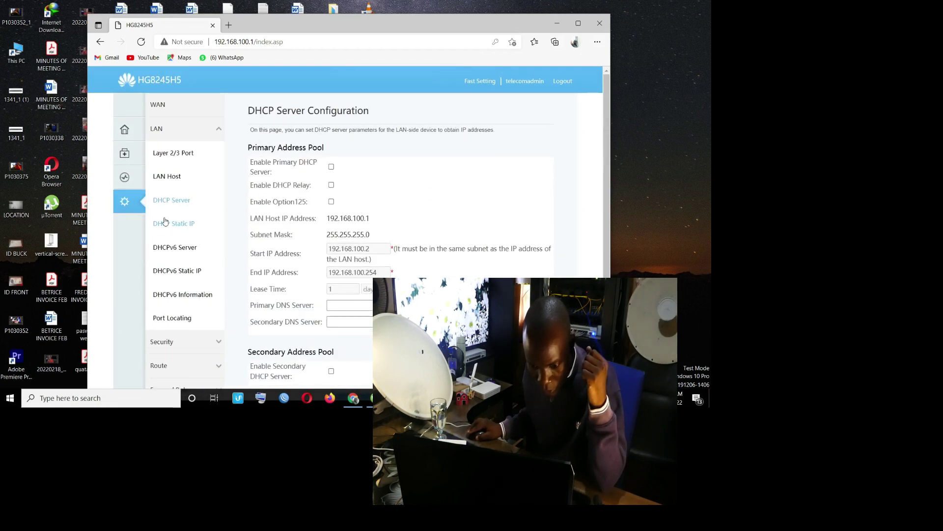
scroll(185, 299, down, 1)
scroll(179, 293, up, 1)
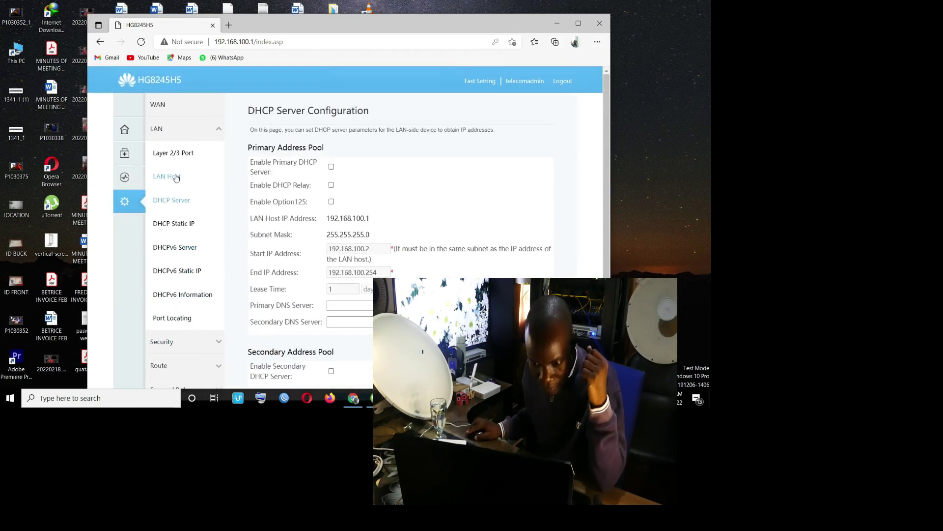
scroll(178, 226, down, 3)
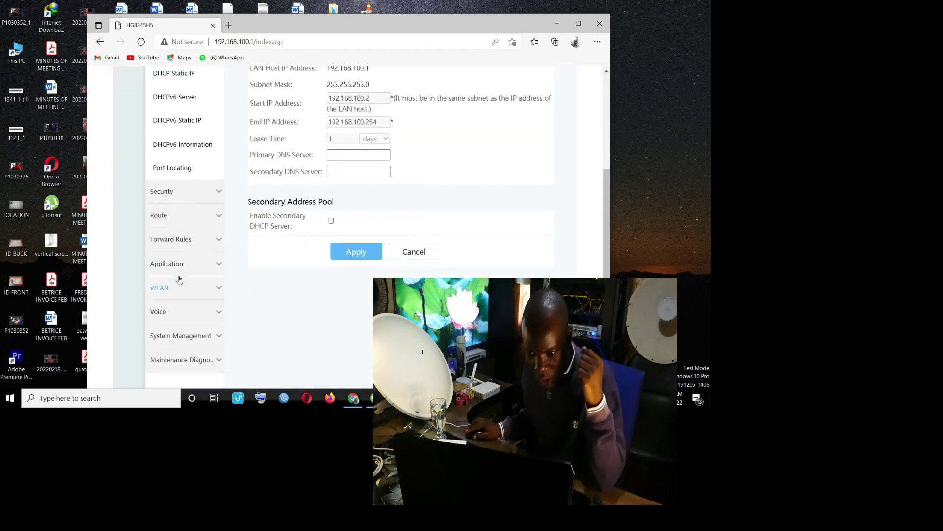
Open WLAN Basic and select the SSID Name field showing MANUJOSH TECH.
click(181, 286)
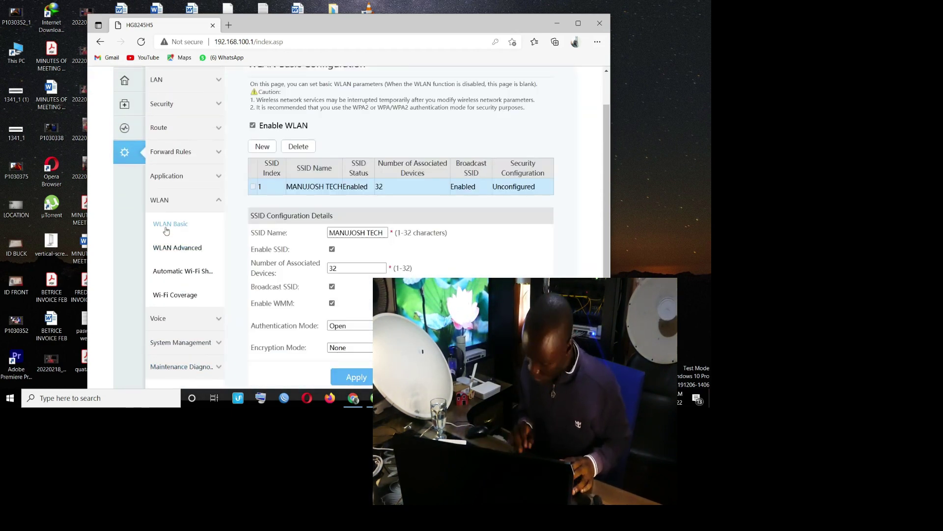
click(368, 232)
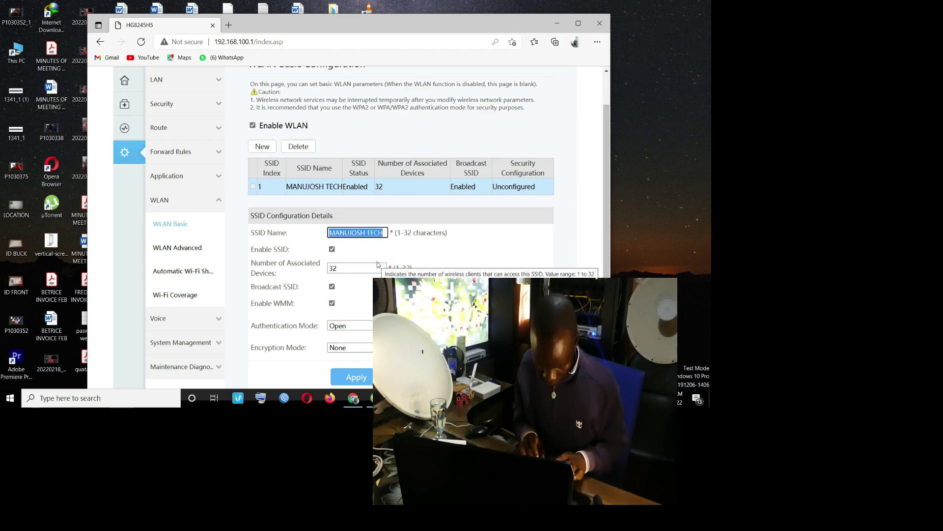
scroll(343, 222, down, 1)
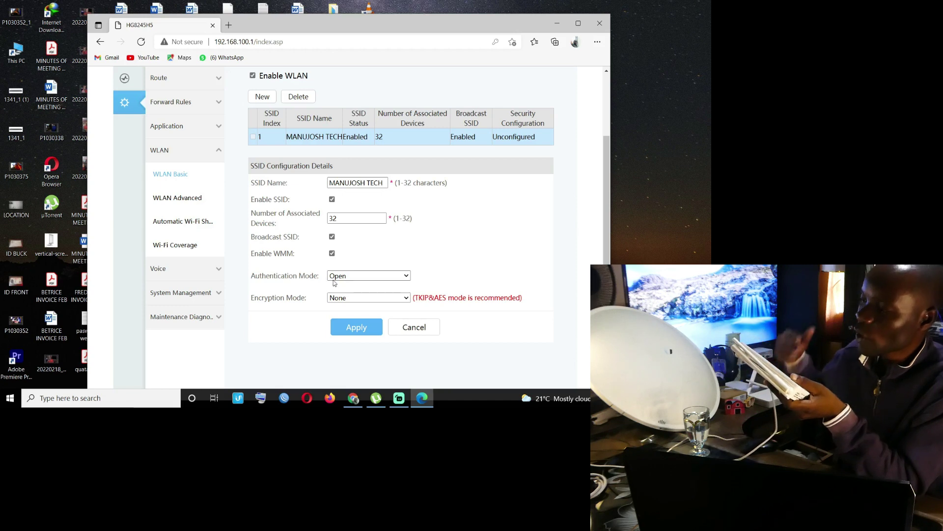
Keep MANUJOSH TECH on Open authentication with no encryption and apply.
click(344, 277)
click(343, 278)
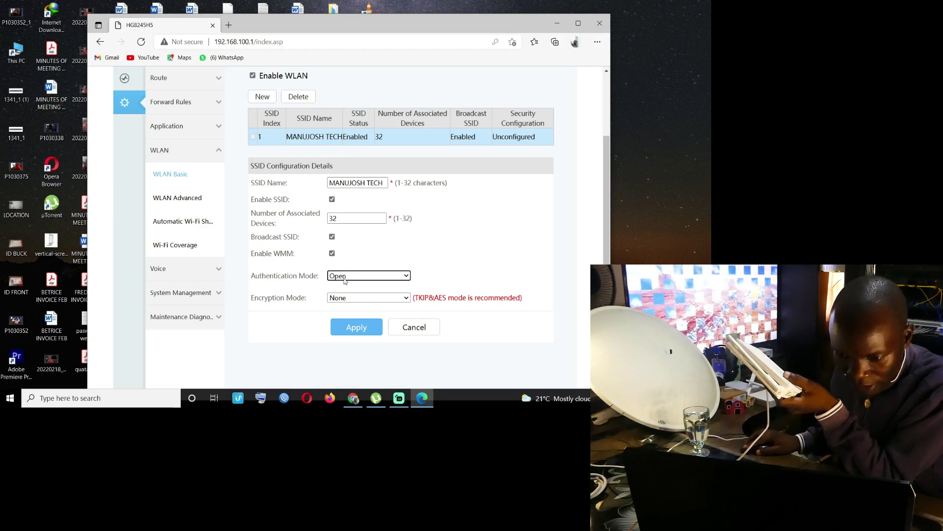
click(363, 328)
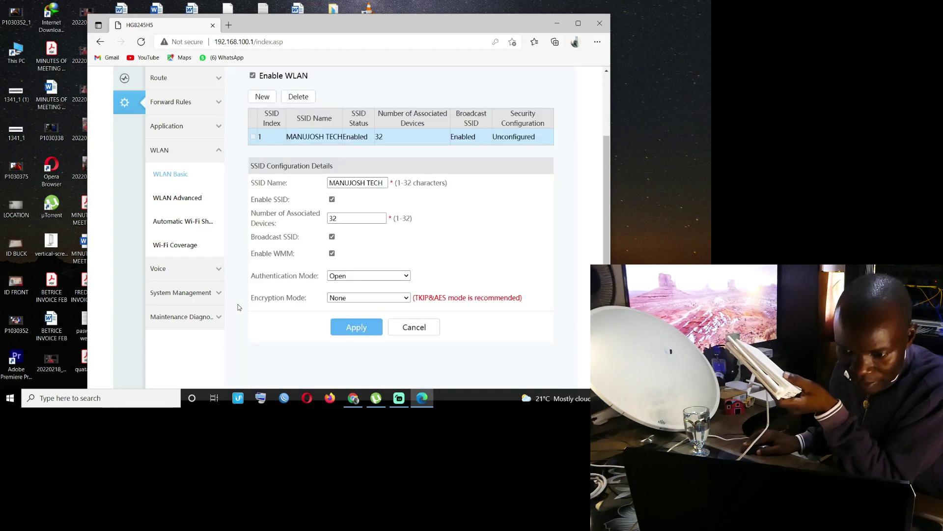